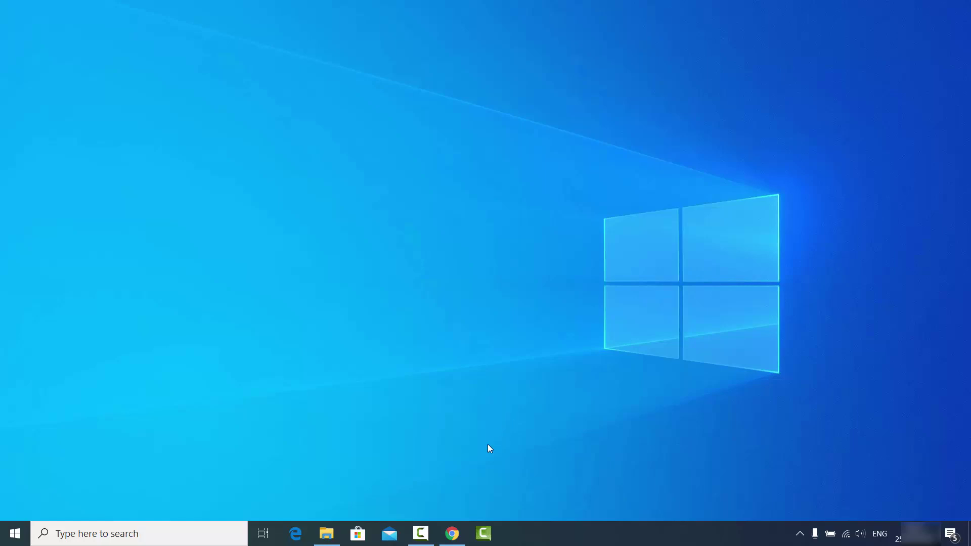
# Restore the Chrome window showing the Google search results for 'vmware'.
pyautogui.click(452, 534)
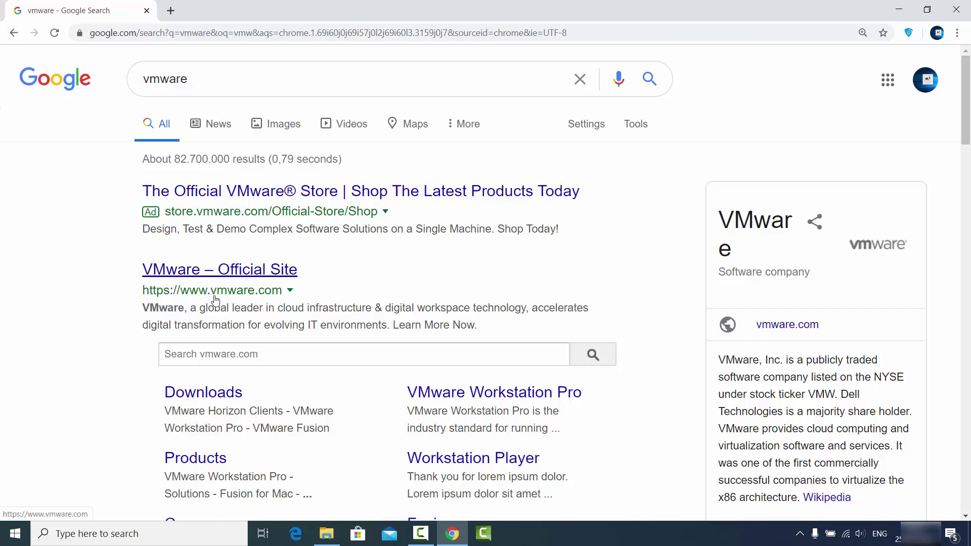
# Go to the VMware official site and open the Open Source page from the Downloads menu.
pyautogui.click(265, 276)
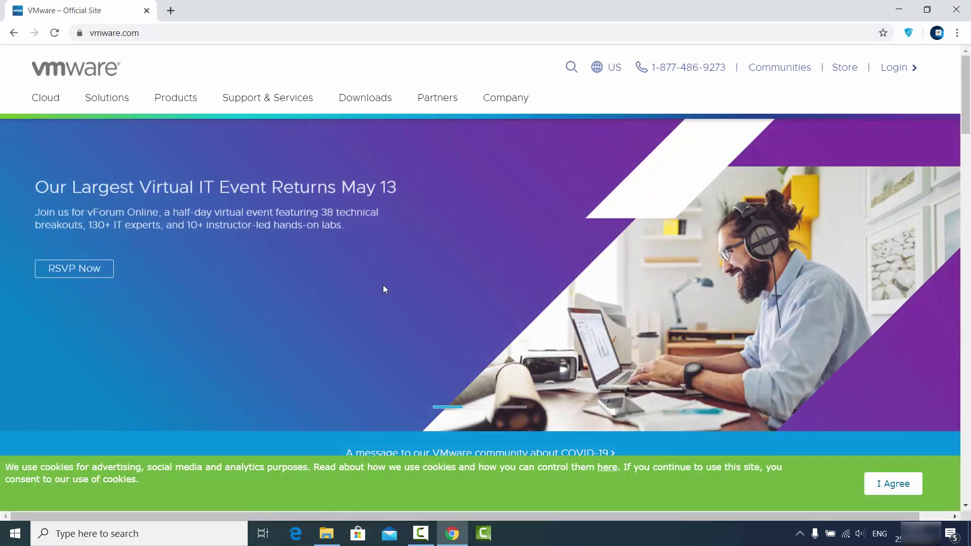
pyautogui.click(364, 102)
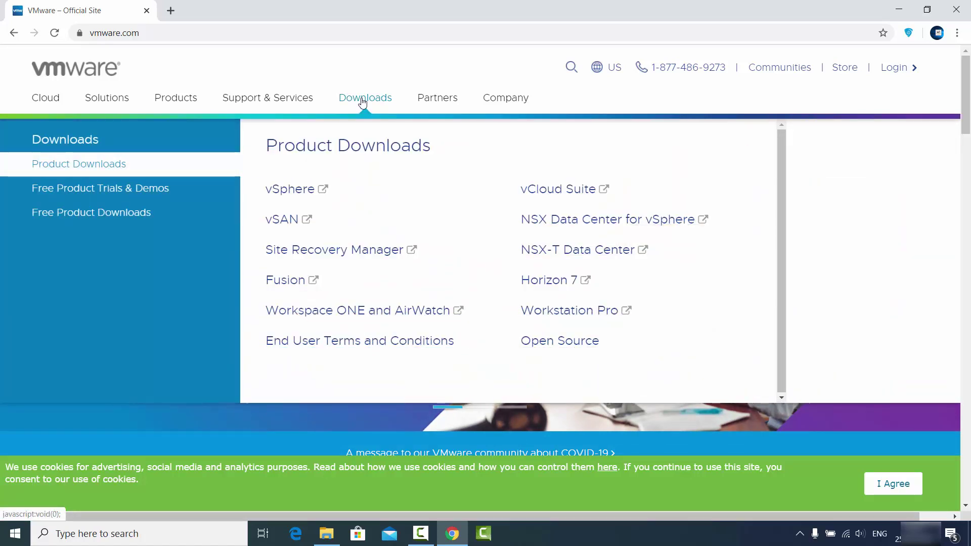
pyautogui.click(550, 343)
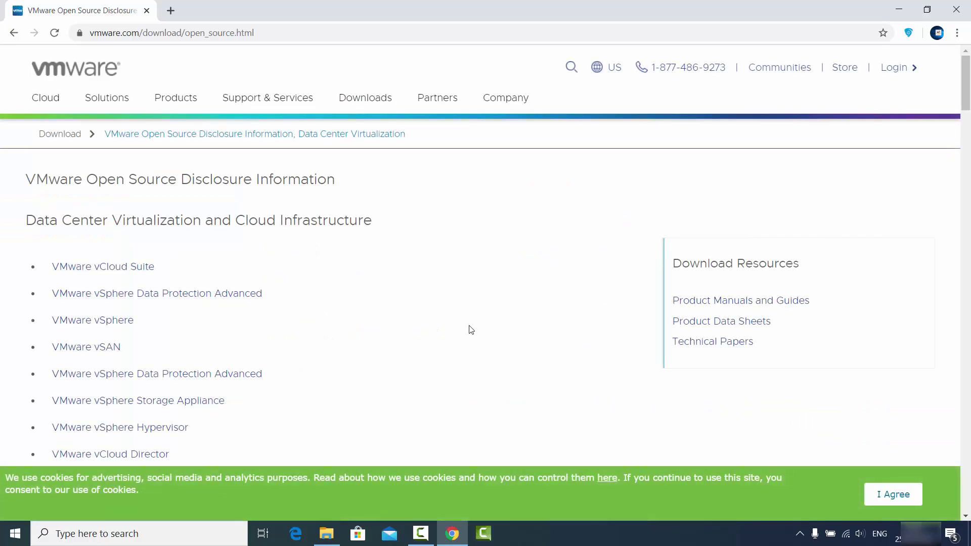
# Scroll the Open Source Disclosure product list down to the VMware Player entry.
pyautogui.scroll(-2, 347, 291)
pyautogui.scroll(-8, 316, 303)
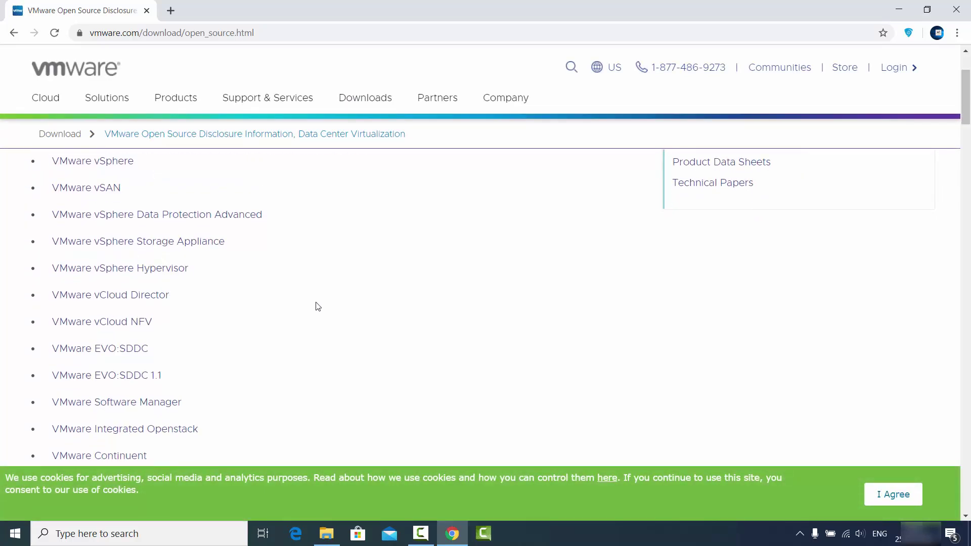
pyautogui.scroll(-9, 318, 306)
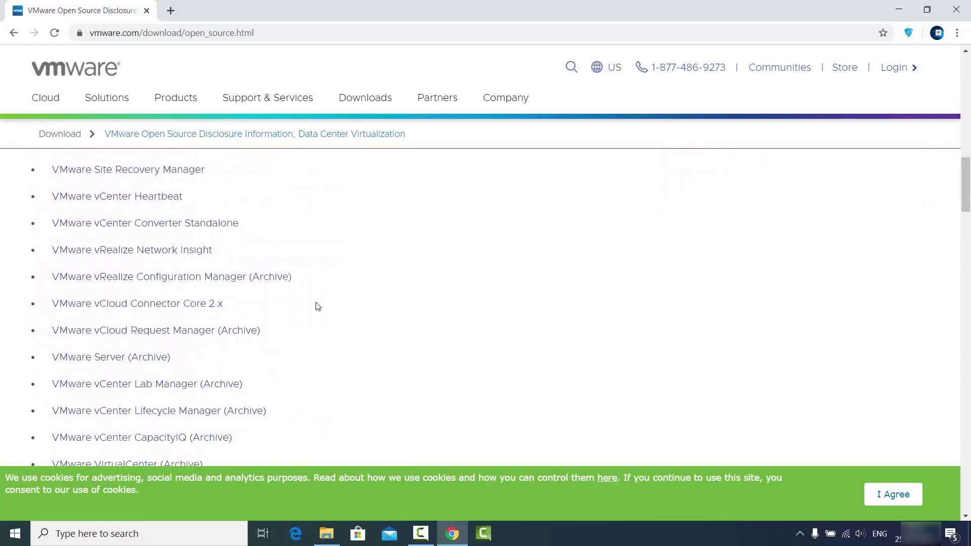
pyautogui.scroll(-4, 318, 306)
pyautogui.scroll(-9, 318, 307)
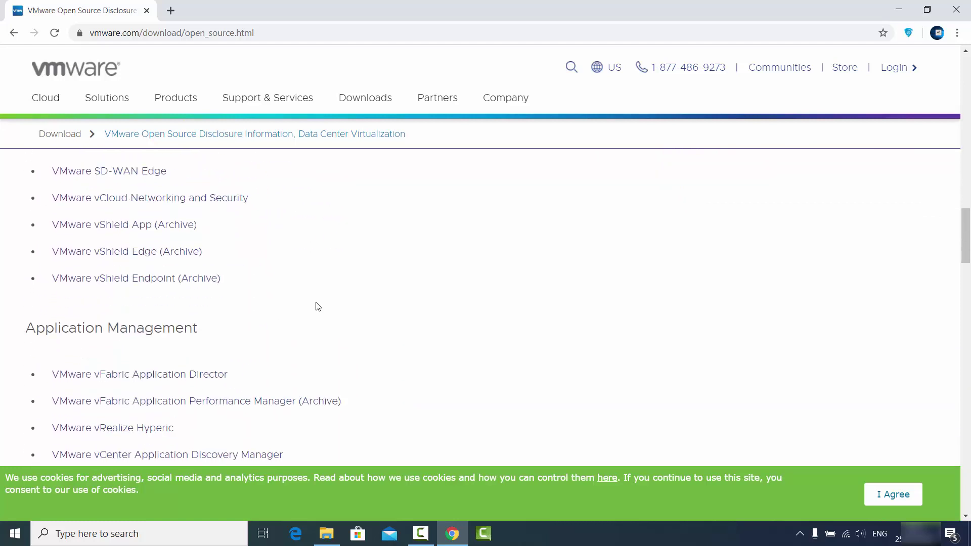
pyautogui.scroll(-13, 318, 307)
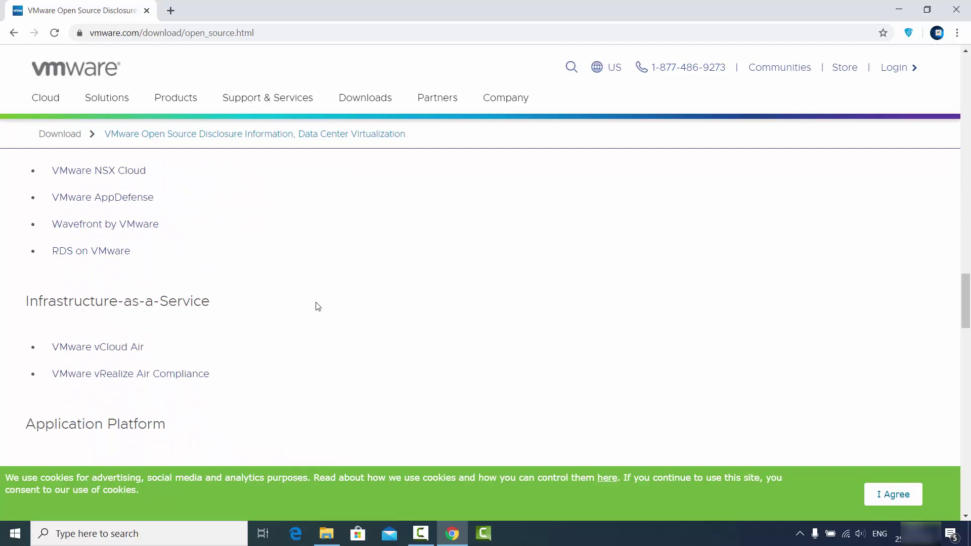
pyautogui.scroll(-6, 318, 306)
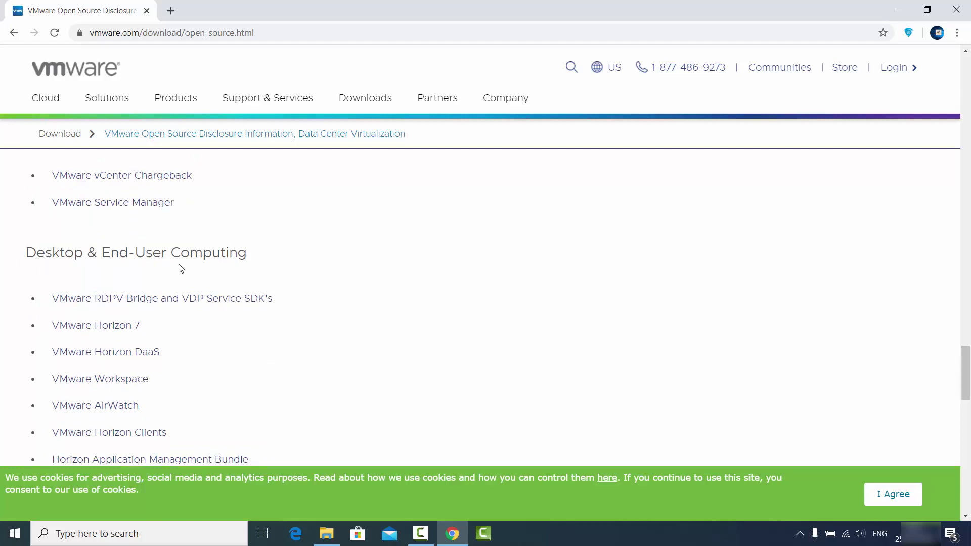
pyautogui.scroll(-4, 180, 268)
pyautogui.scroll(-4, 180, 269)
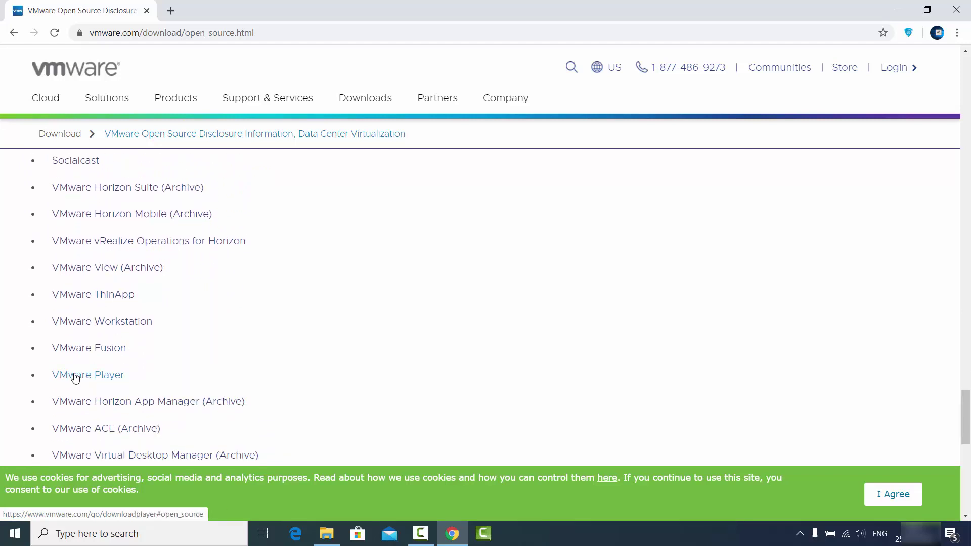
# Download the VMware Workstation 15.5.2 Player installer for Windows 64-bit and open it, removing download protection.
pyautogui.click(87, 378)
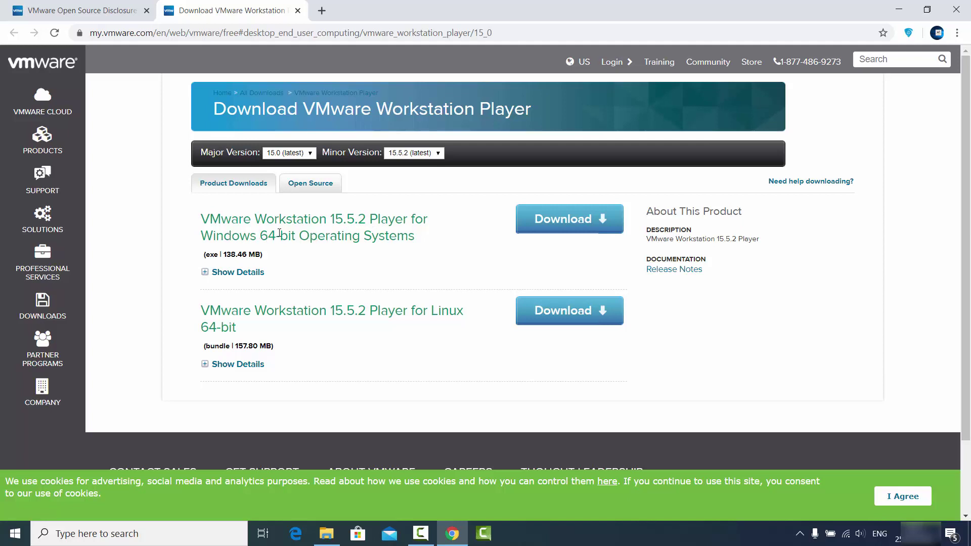
pyautogui.click(587, 226)
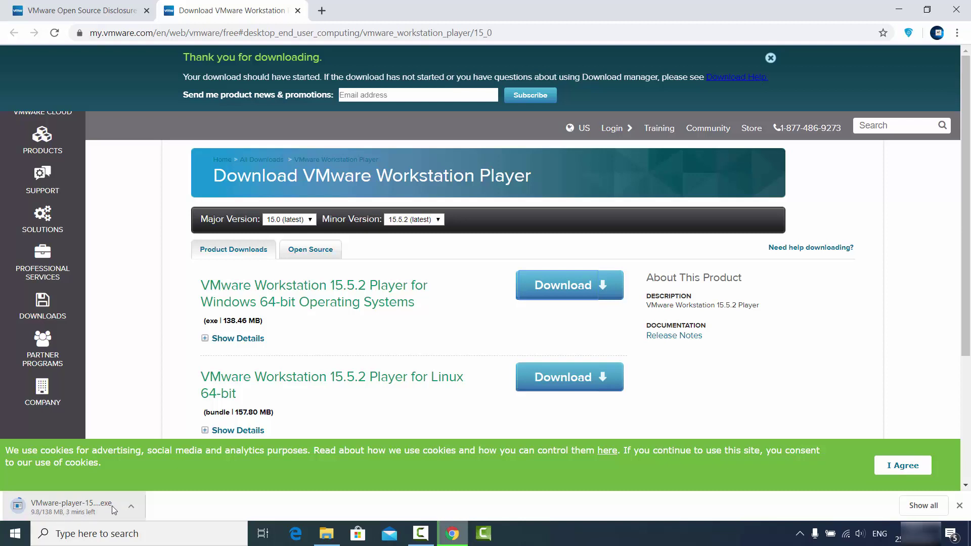
pyautogui.click(84, 510)
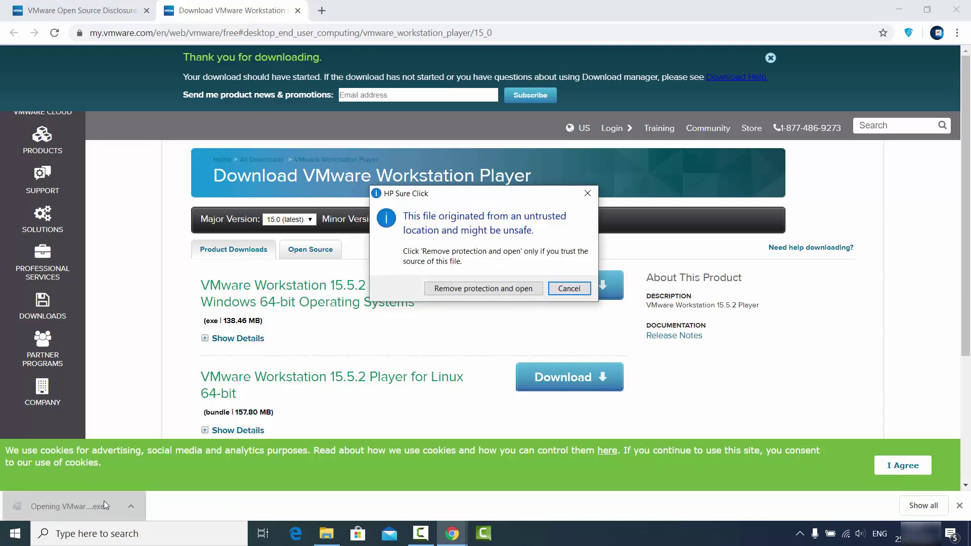
pyautogui.click(505, 289)
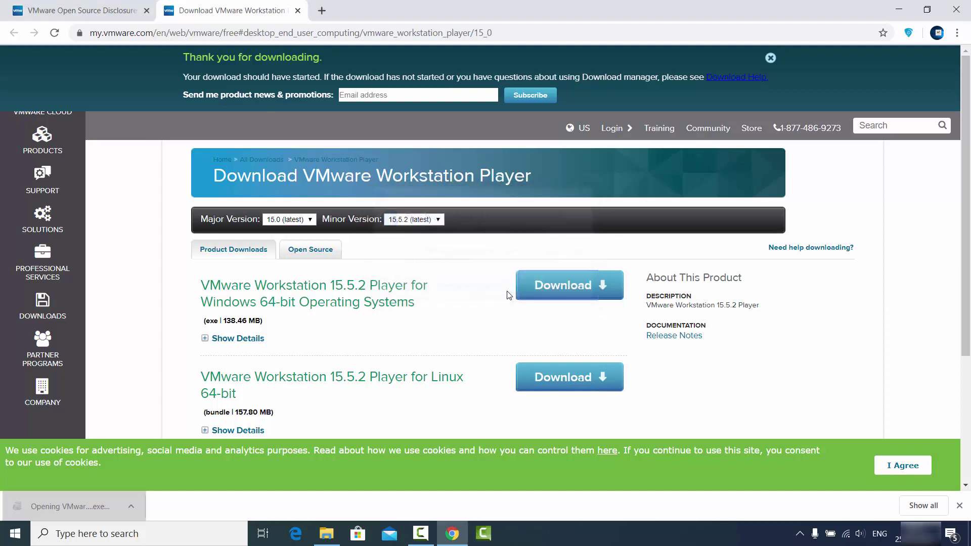
# Minimize Chrome and run VMware-player-15.5.2-15785246.exe from the Downloads folder.
pyautogui.click(893, 15)
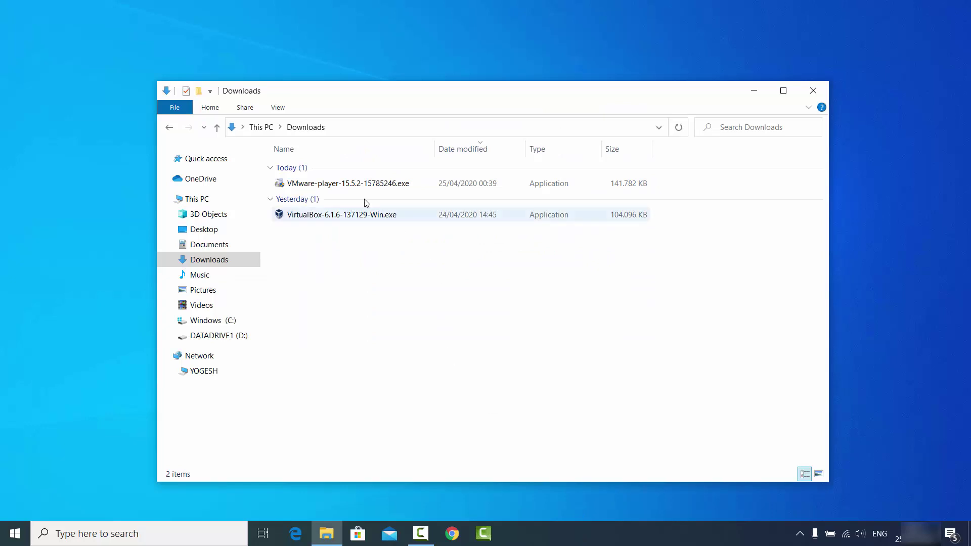
pyautogui.click(347, 185)
pyautogui.doubleClick(346, 184)
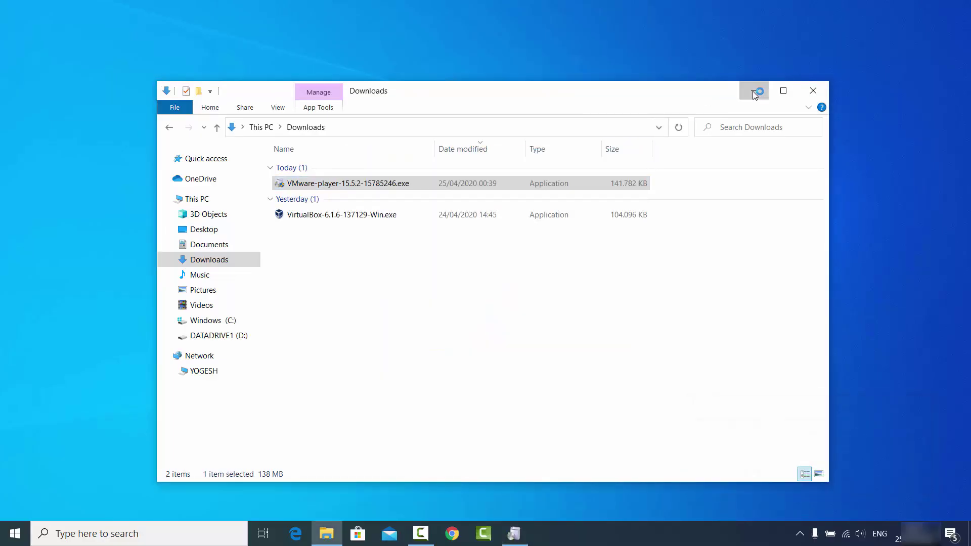
pyautogui.click(754, 91)
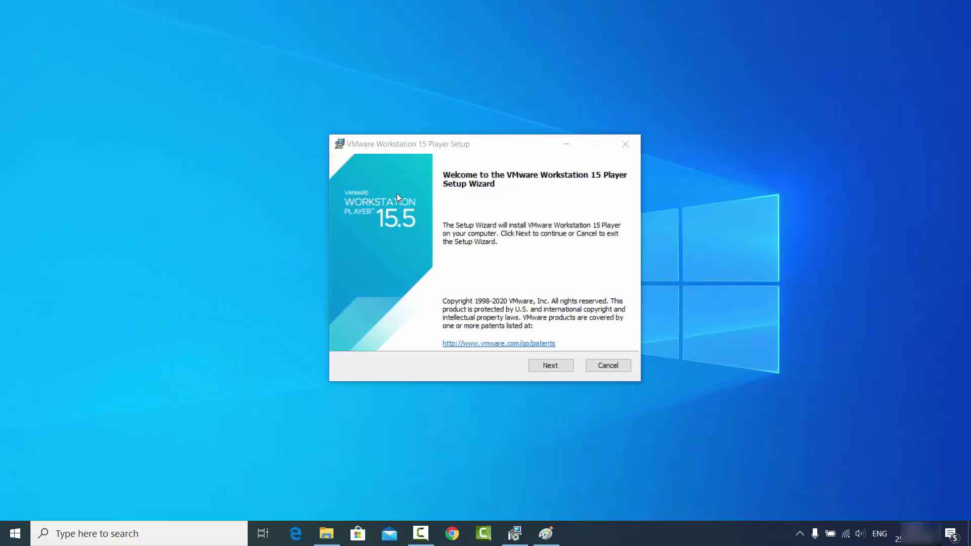
# Accept the VMware Workstation 15 Player license agreement and continue to Custom Setup.
pyautogui.click(552, 367)
pyautogui.click(551, 366)
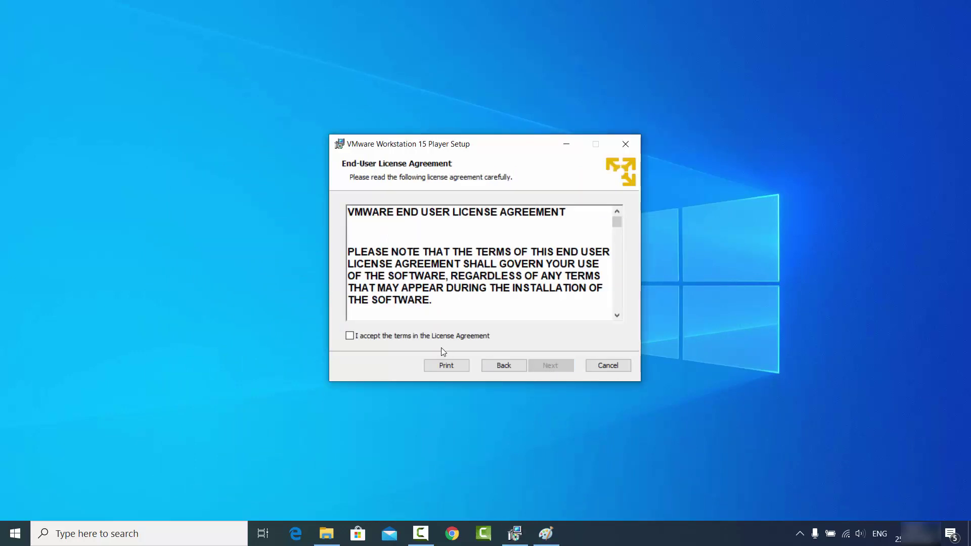
pyautogui.moveTo(614, 225); pyautogui.dragTo(621, 307)
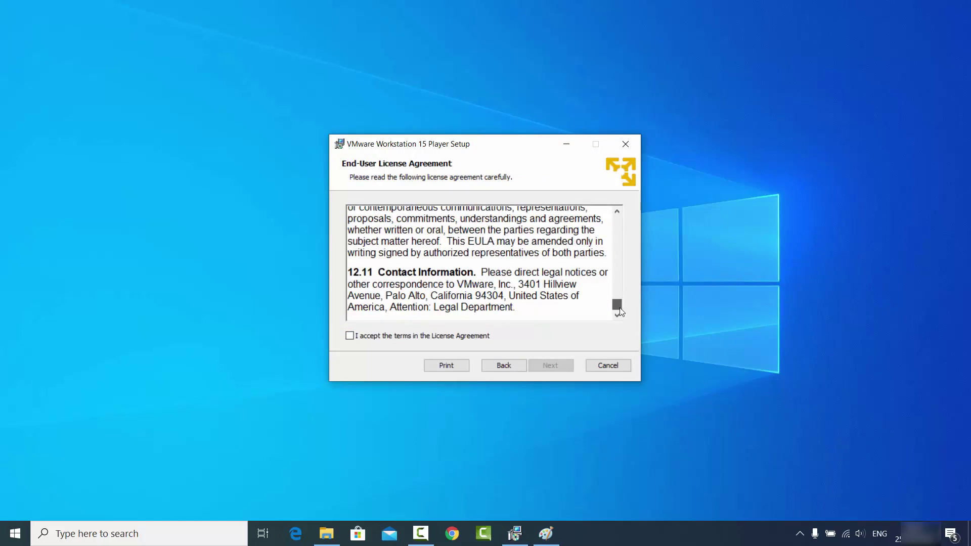
pyautogui.click(407, 338)
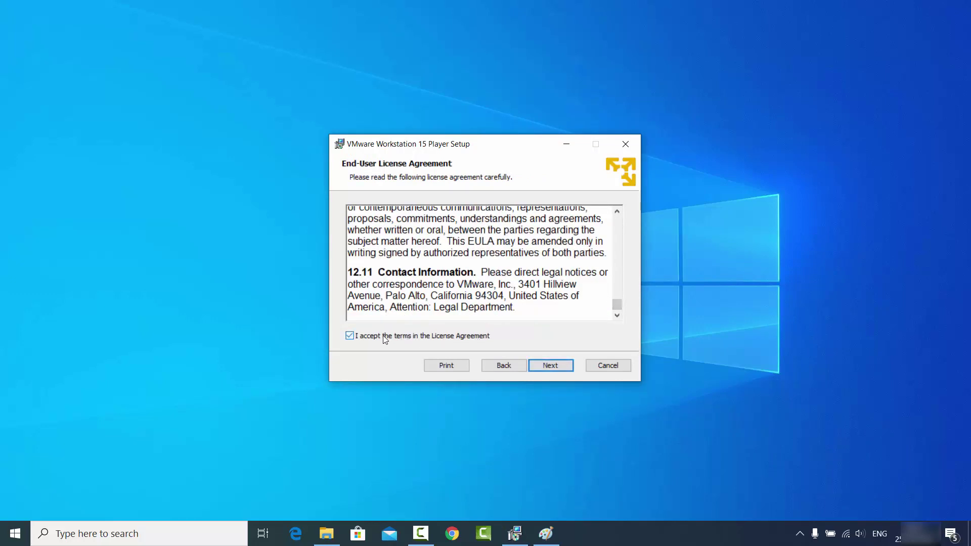
pyautogui.click(550, 365)
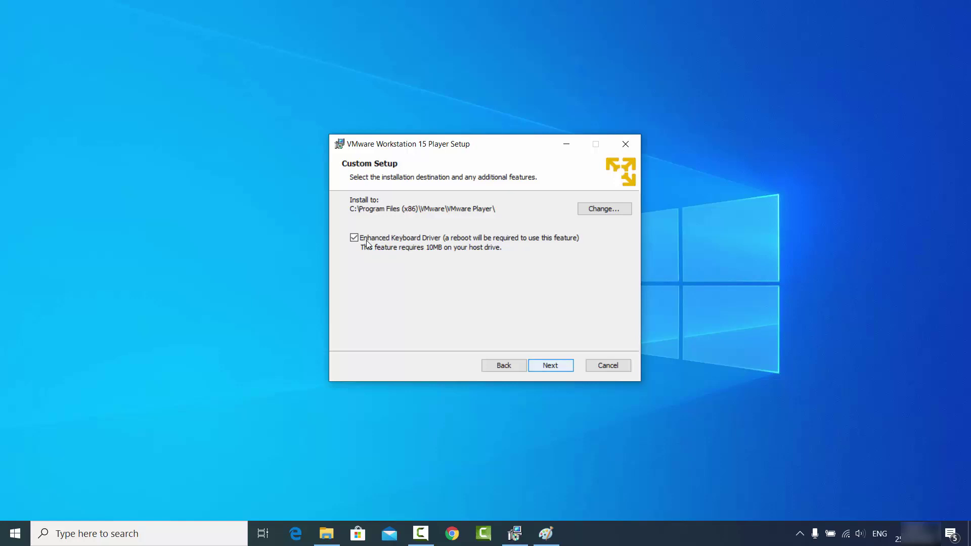
# Install the Player with the default location, user experience settings and both shortcuts.
pyautogui.press('Return')
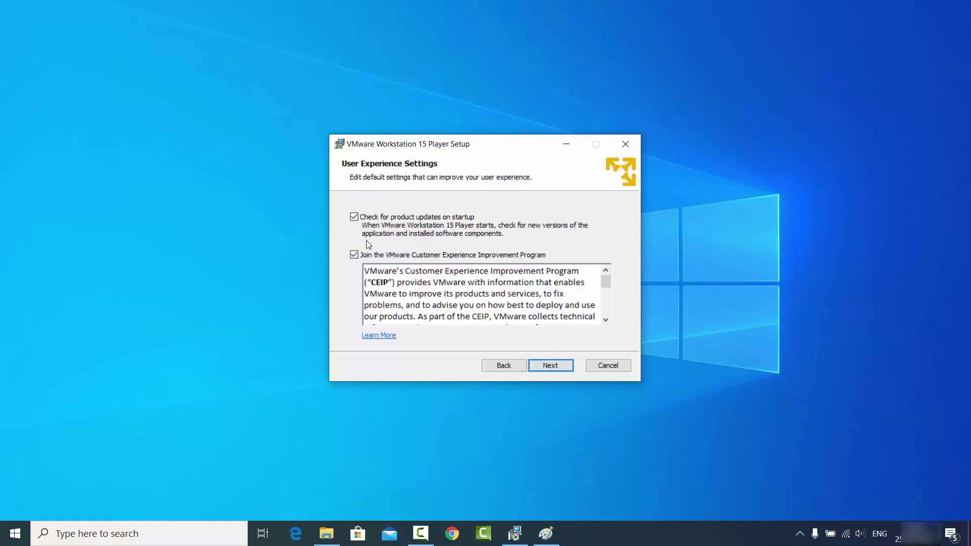
pyautogui.press('Return')
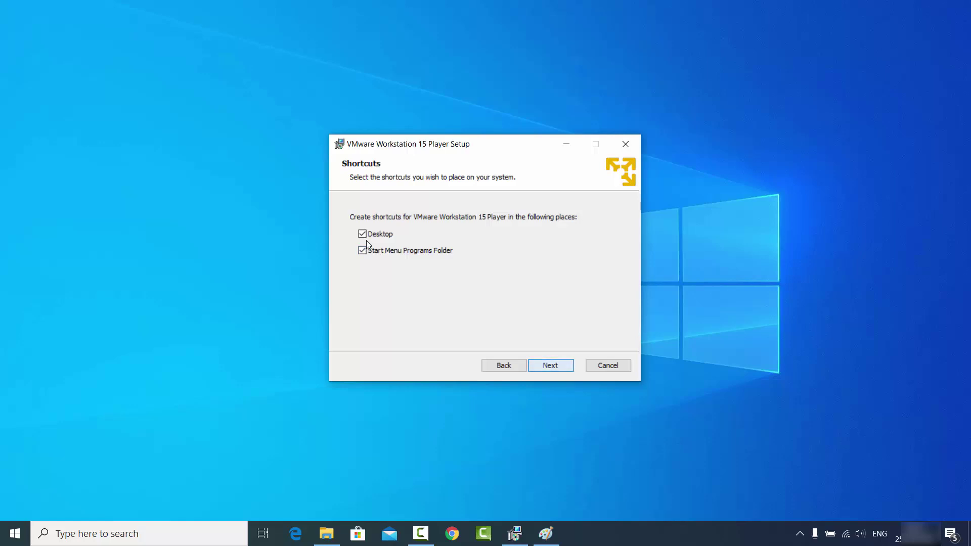
pyautogui.press('Return')
pyautogui.press('Return')
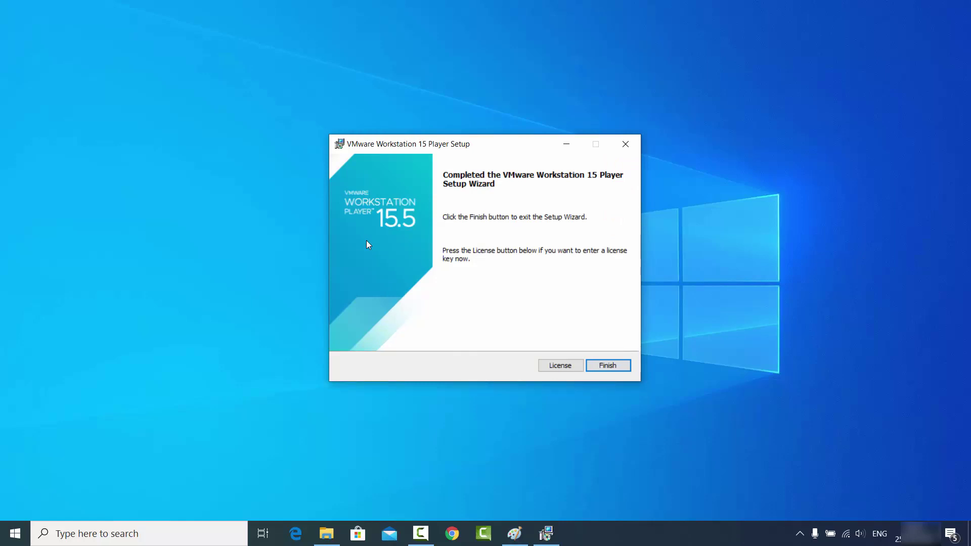
pyautogui.press('Return')
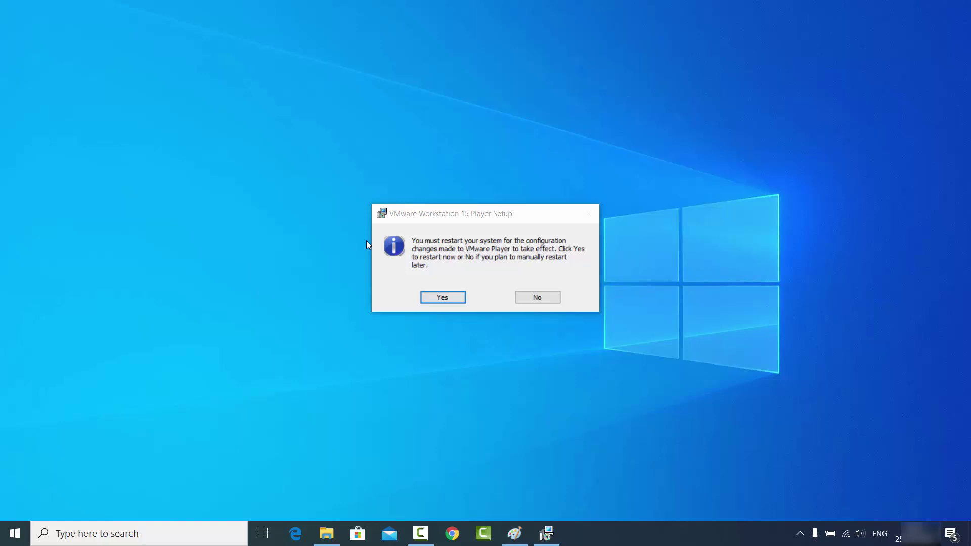
# Decline the restart and launch VMware Workstation 15 Player from the Start menu's Recently added list.
pyautogui.press('n')
pyautogui.press('super')
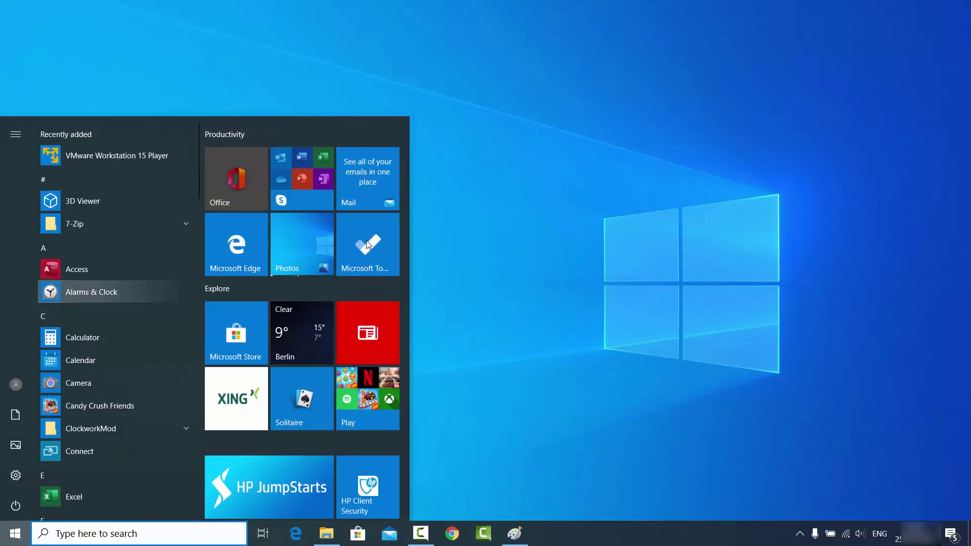
pyautogui.press('Up')
pyautogui.press('Up')
pyautogui.press('Up')
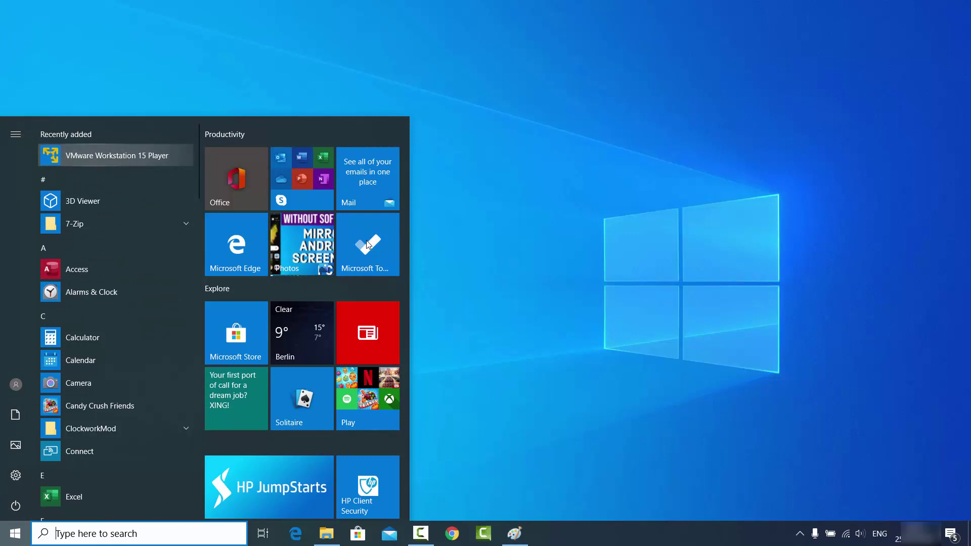
pyautogui.press('Escape')
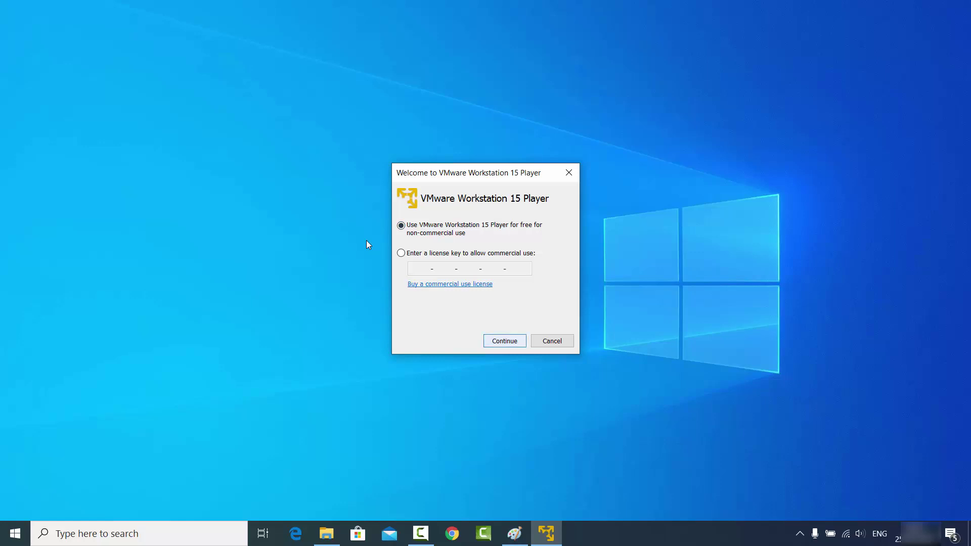
# Choose free non-commercial use, finish the welcome, and skip the Workstation Pro 15.5.2 update.
pyautogui.press('Return')
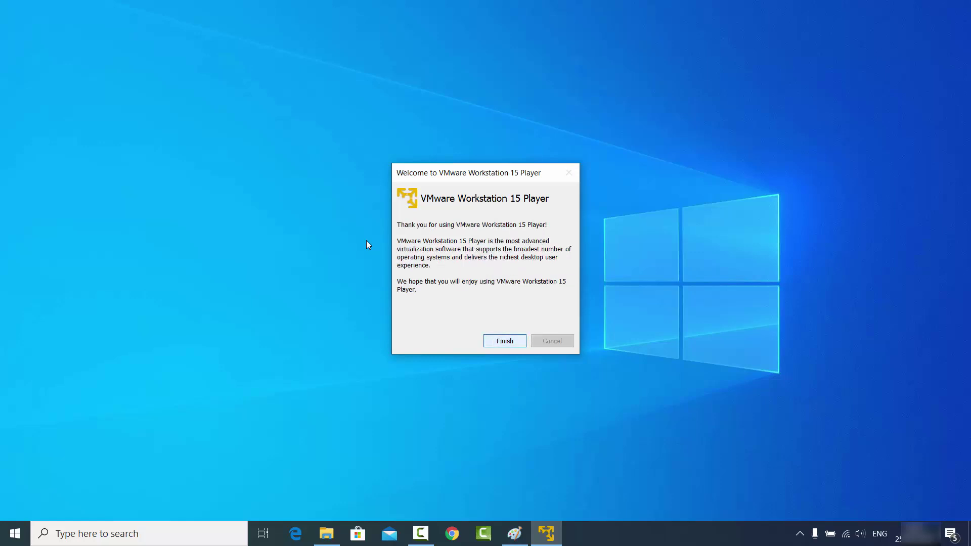
pyautogui.press('Return')
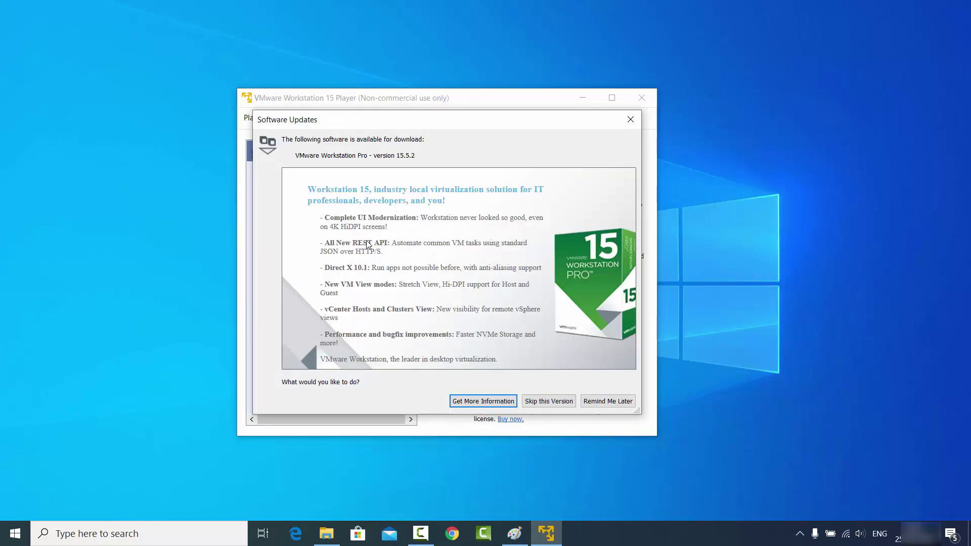
pyautogui.press('Tab')
pyautogui.press('Tab')
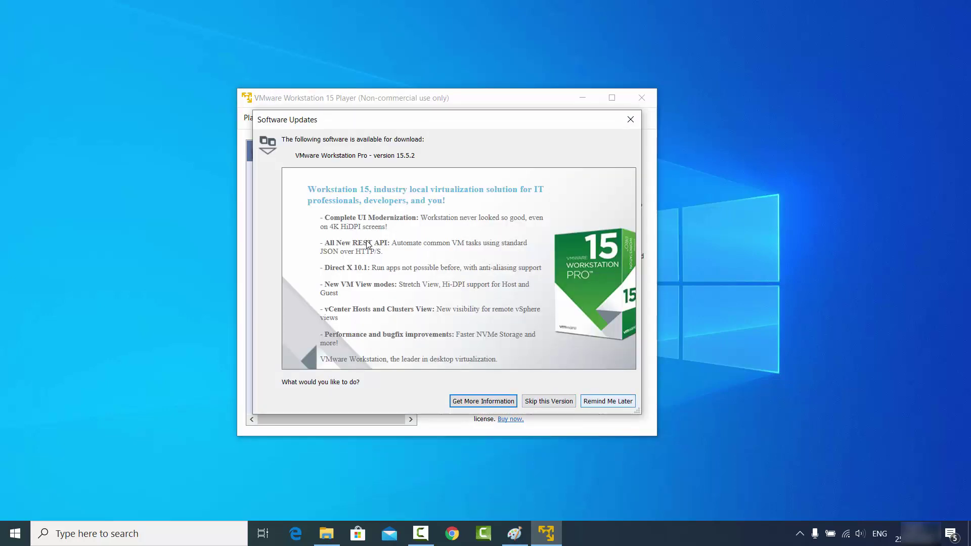
pyautogui.press('Return')
pyautogui.press('Tab')
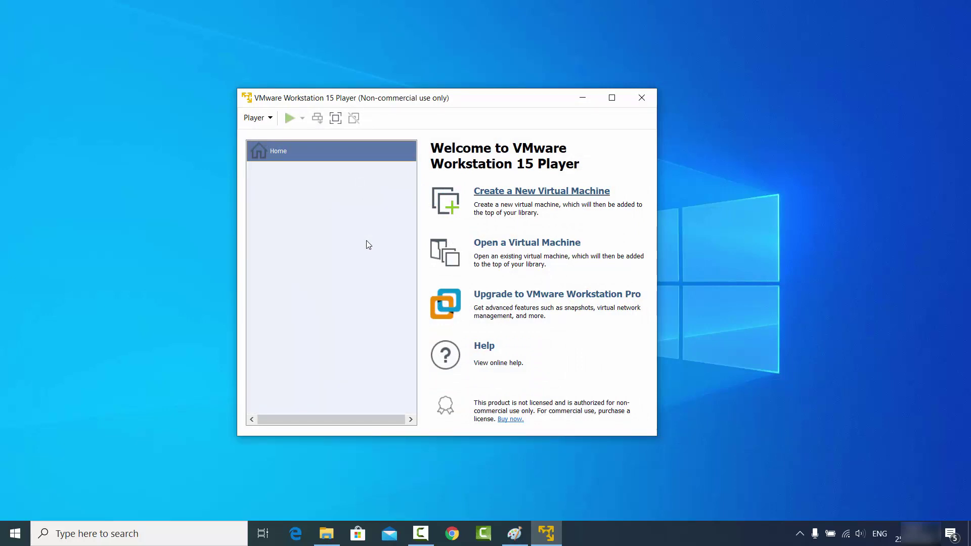
# Start creating a new virtual machine, with the installer disc image (iso) option selected.
pyautogui.press('Return')
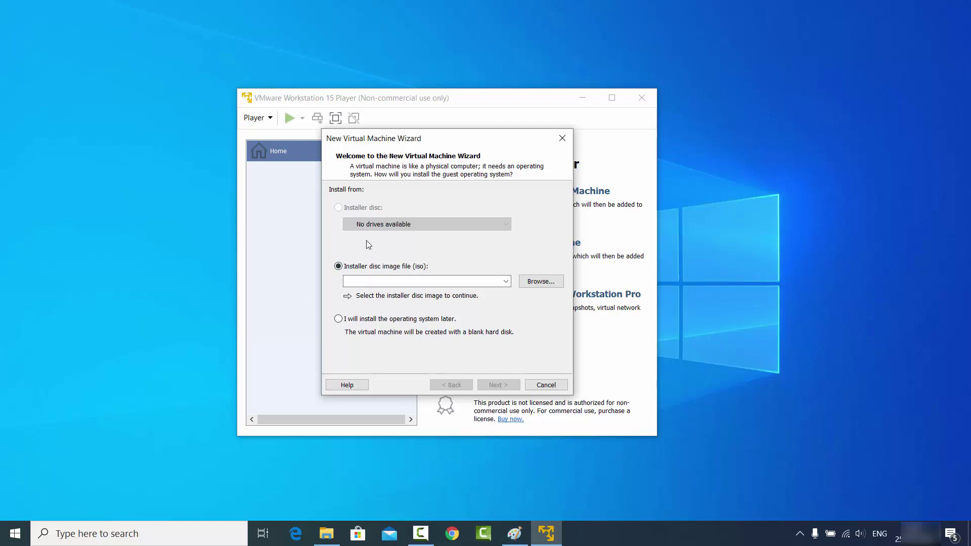
pyautogui.press('Tab')
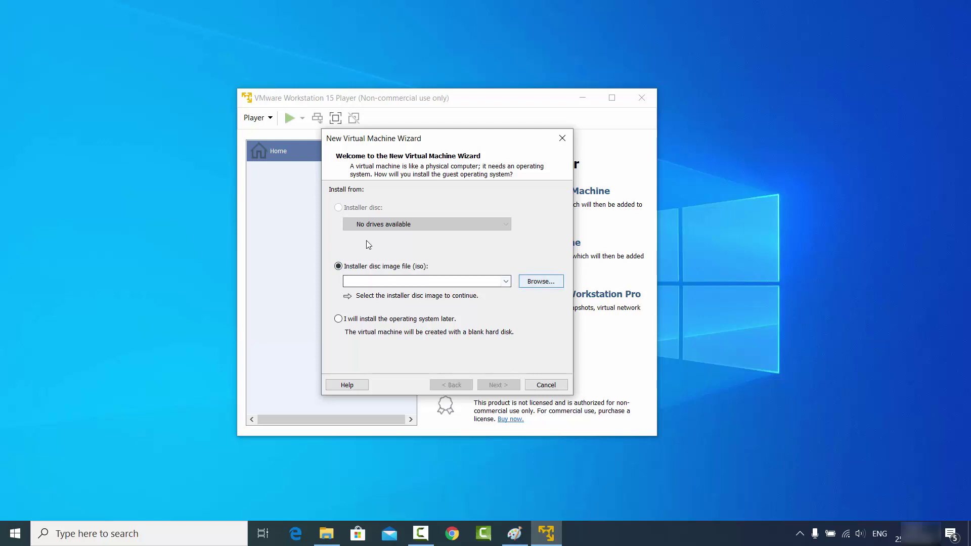
pyautogui.hotkey('shift', 'Tab')
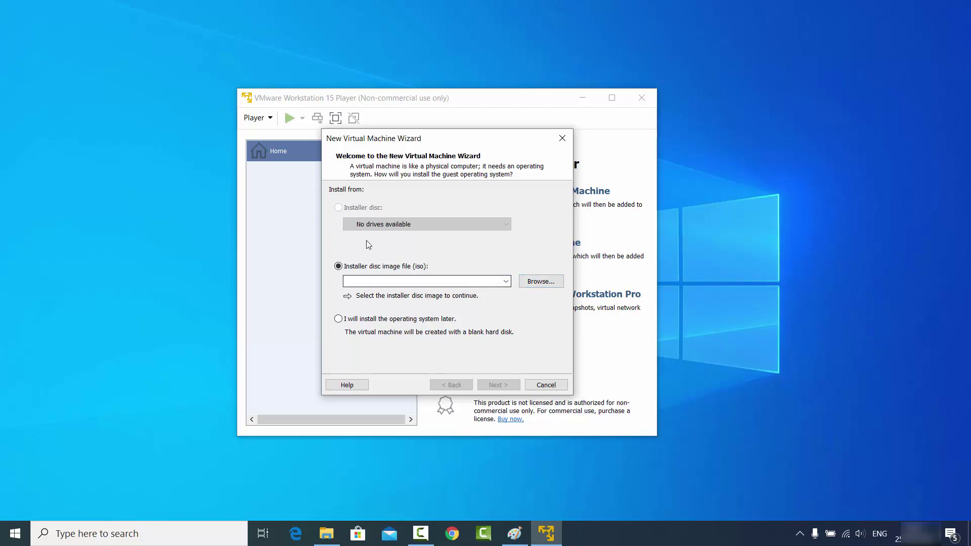